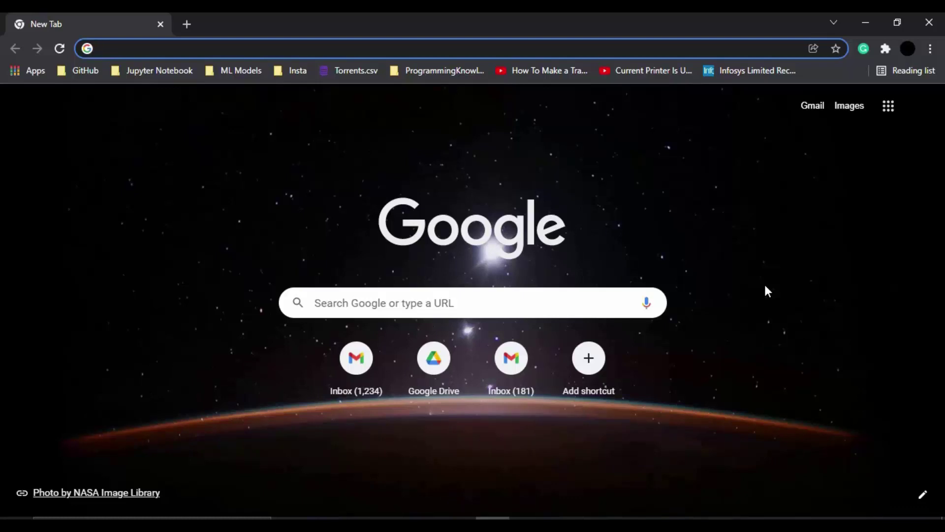
Step: Search Google for 'alteryx' from the address bar of a new Chrome tab
{"action": "type", "text": "al"}
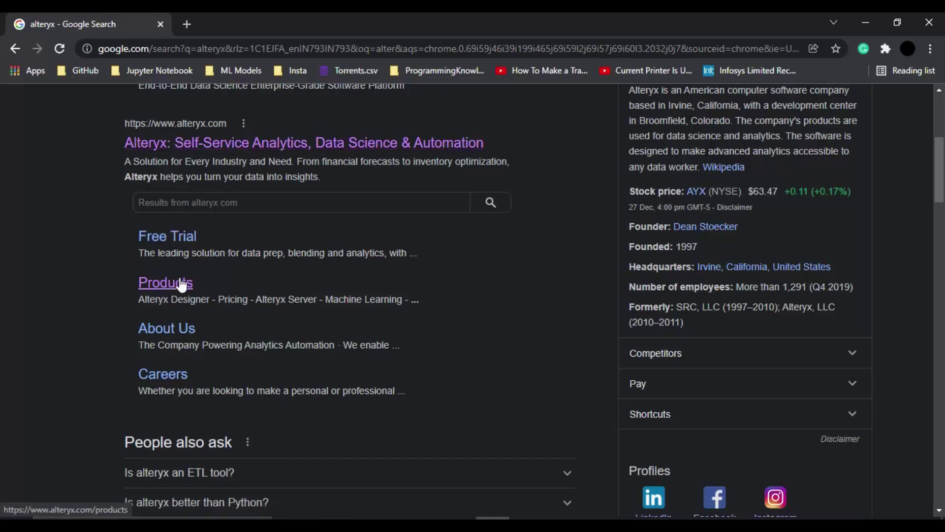
Step: Go to the Alteryx Products page and choose Learn More on the Designer product card
{"action": "left_click", "coordinate": [163, 282]}
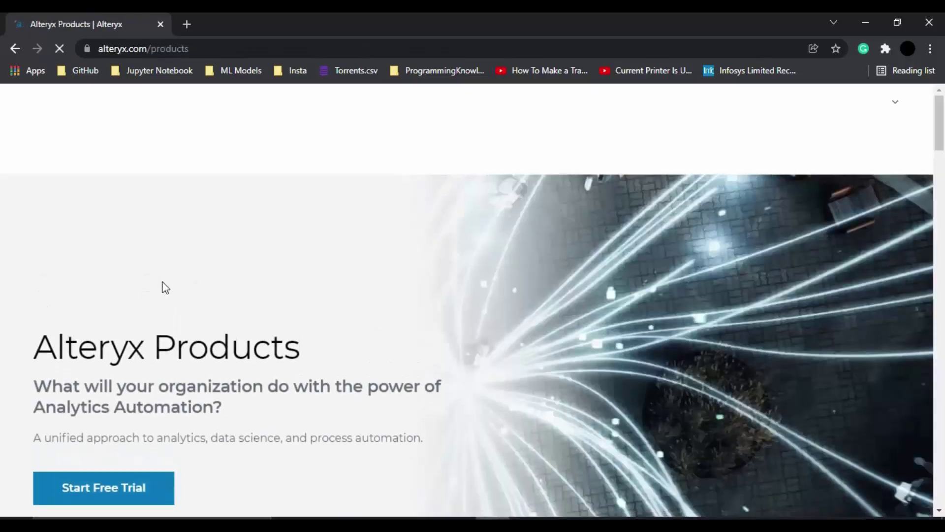
{"action": "scroll", "coordinate": [332, 317], "scroll_direction": "down", "scroll_amount": 12}
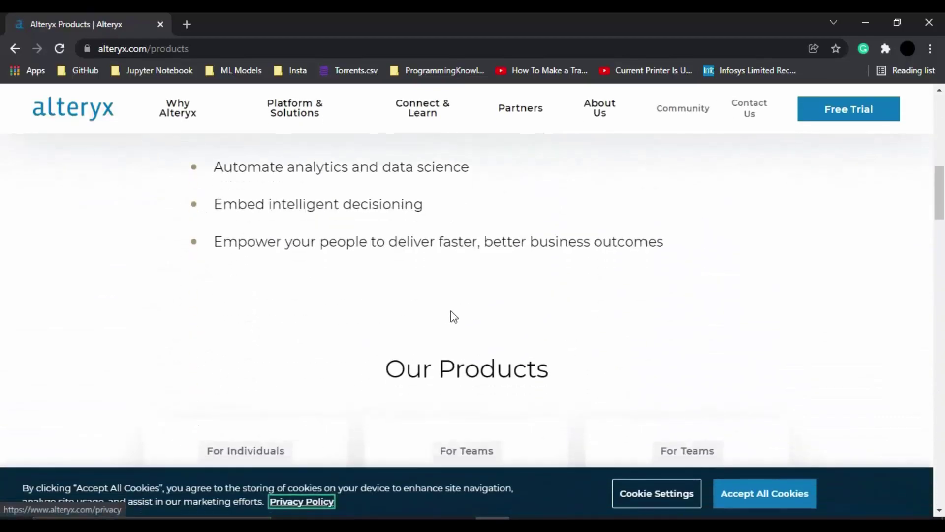
{"action": "scroll", "coordinate": [454, 316], "scroll_direction": "down", "scroll_amount": 5}
{"action": "scroll", "coordinate": [517, 238], "scroll_direction": "up", "scroll_amount": 3}
{"action": "scroll", "coordinate": [522, 264], "scroll_direction": "down", "scroll_amount": 3}
{"action": "scroll", "coordinate": [527, 237], "scroll_direction": "down", "scroll_amount": 4}
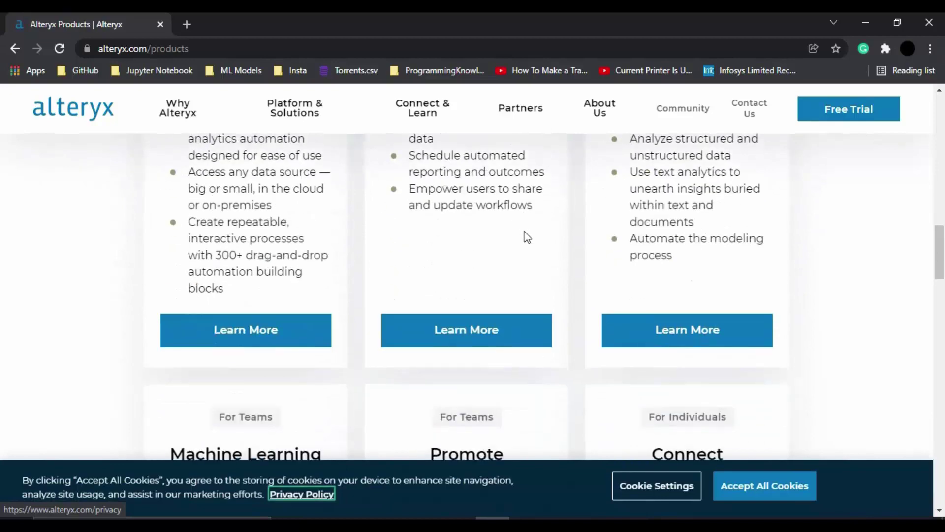
{"action": "scroll", "coordinate": [527, 237], "scroll_direction": "down", "scroll_amount": 5}
{"action": "scroll", "coordinate": [527, 237], "scroll_direction": "up", "scroll_amount": 9}
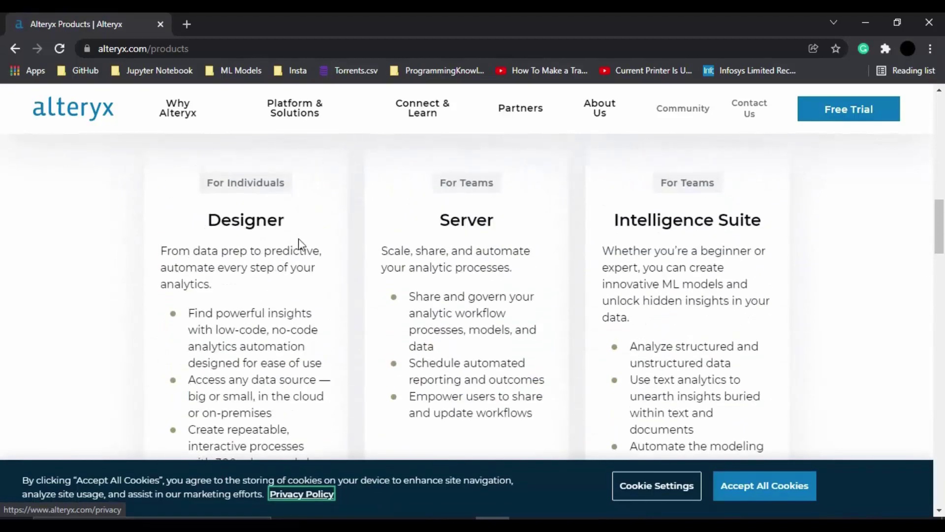
{"action": "left_click_drag", "start_coordinate": [201, 219], "coordinate": [284, 220]}
{"action": "left_click", "coordinate": [283, 242]}
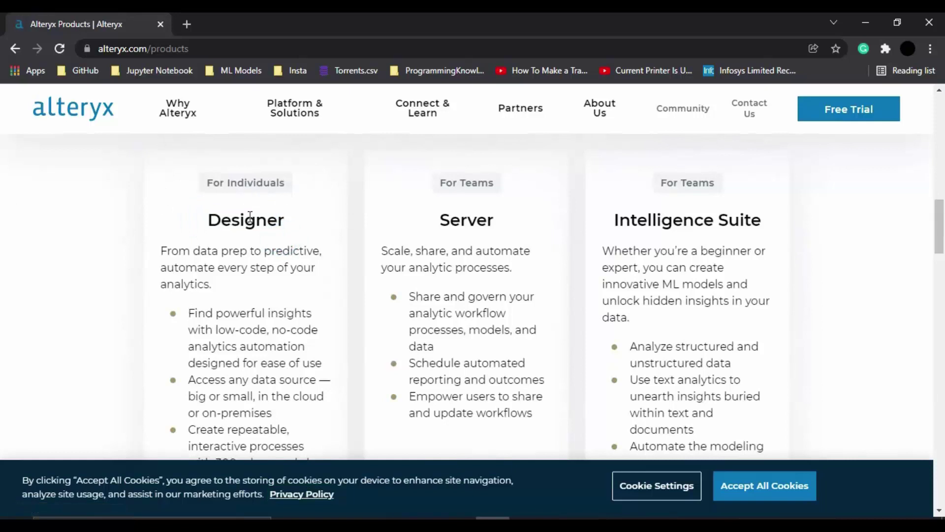
{"action": "scroll", "coordinate": [250, 215], "scroll_direction": "down", "scroll_amount": 5}
Step: Load the Alteryx Designer 'Prep. Blend. Repeat.' page and scroll through it back to the top
{"action": "left_click", "coordinate": [249, 201]}
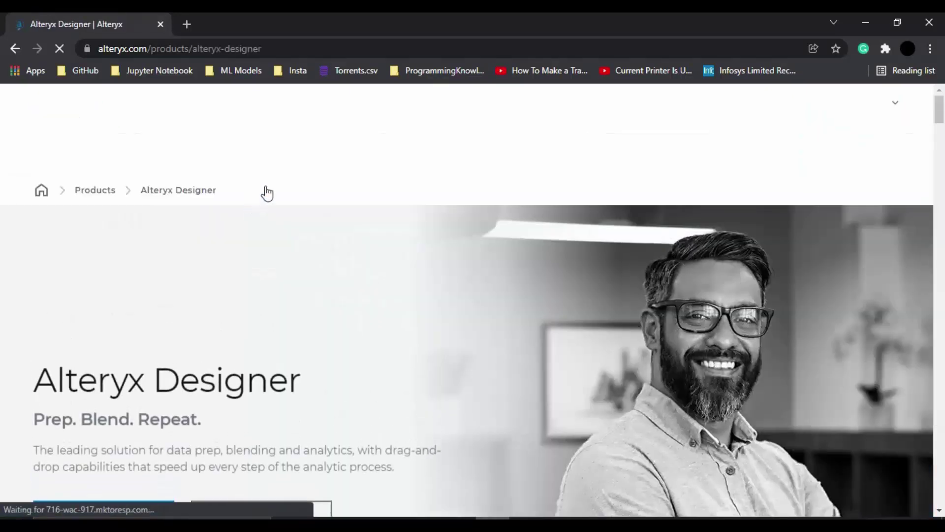
{"action": "scroll", "coordinate": [298, 186], "scroll_direction": "down", "scroll_amount": 5}
{"action": "scroll", "coordinate": [299, 187], "scroll_direction": "up", "scroll_amount": 3}
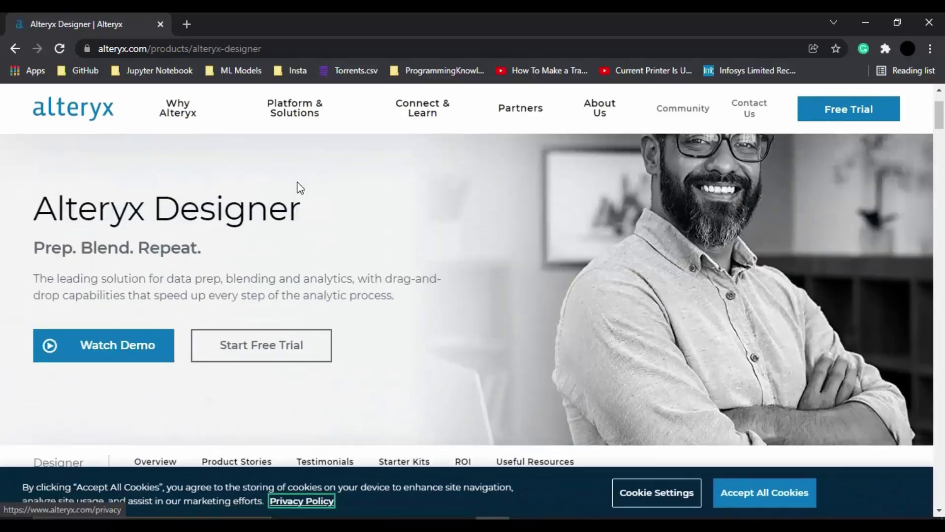
{"action": "scroll", "coordinate": [429, 232], "scroll_direction": "up", "scroll_amount": 2}
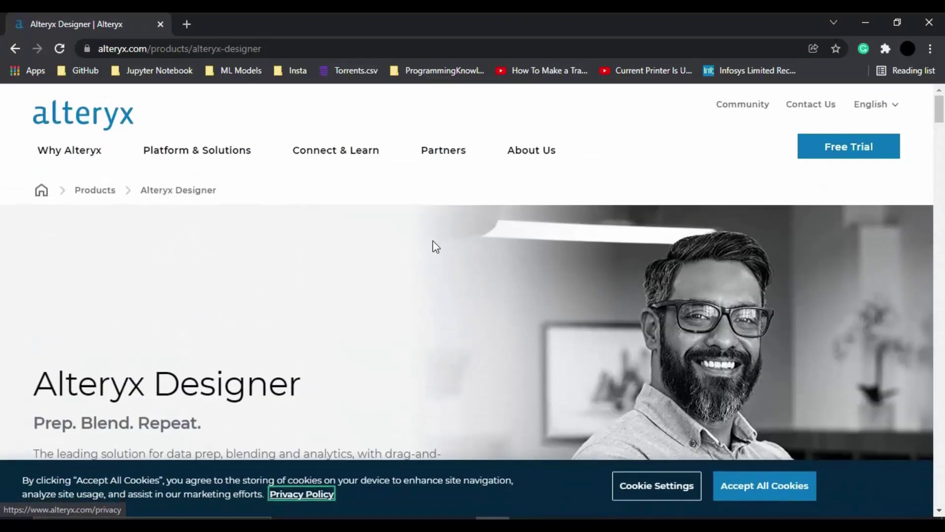
{"action": "scroll", "coordinate": [477, 232], "scroll_direction": "down", "scroll_amount": 9}
{"action": "scroll", "coordinate": [423, 181], "scroll_direction": "down", "scroll_amount": 3}
{"action": "scroll", "coordinate": [454, 320], "scroll_direction": "down", "scroll_amount": 5}
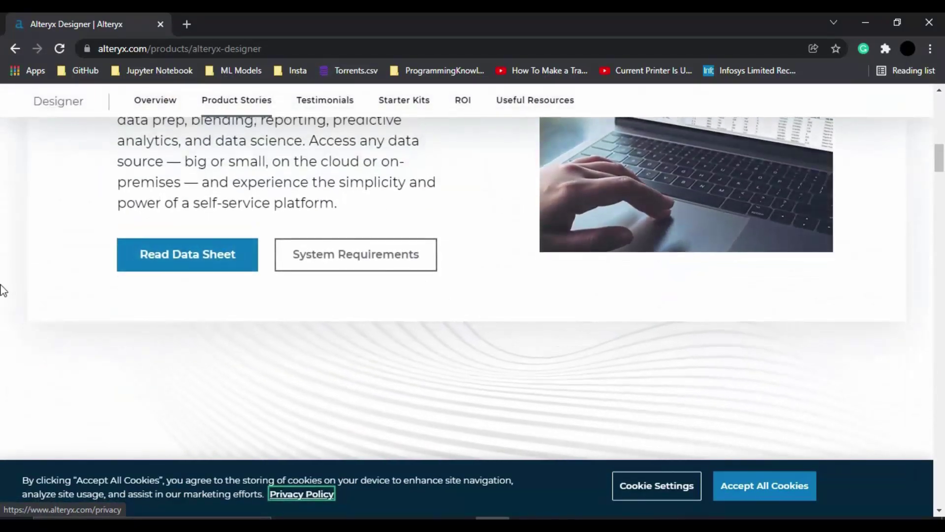
{"action": "scroll", "coordinate": [416, 271], "scroll_direction": "down", "scroll_amount": 5}
{"action": "scroll", "coordinate": [443, 308], "scroll_direction": "down", "scroll_amount": 5}
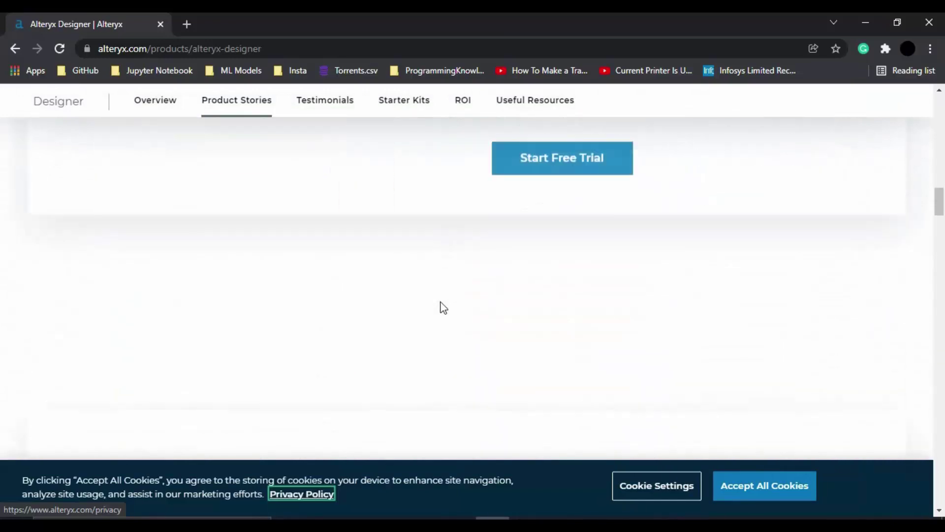
{"action": "scroll", "coordinate": [444, 308], "scroll_direction": "up", "scroll_amount": 6}
{"action": "scroll", "coordinate": [442, 307], "scroll_direction": "up", "scroll_amount": 10}
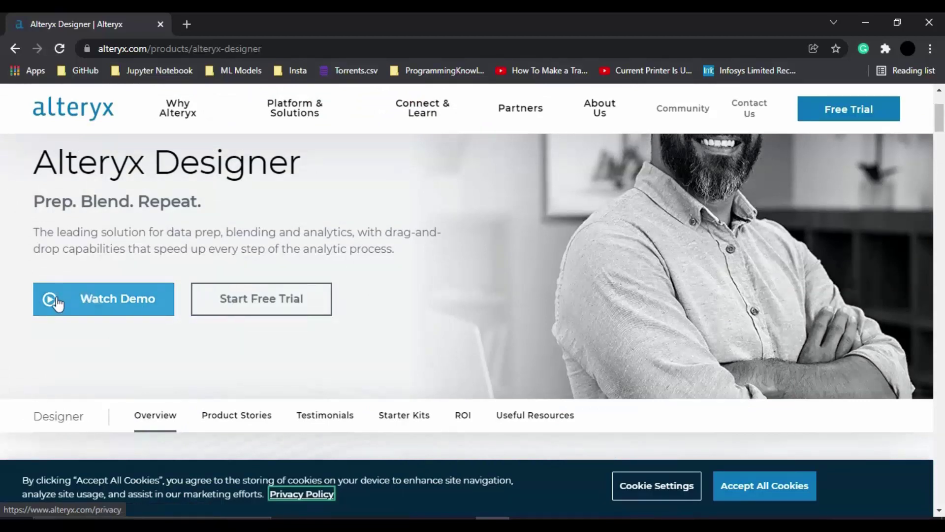
Step: Go to the Designer free trial page and look over its trial options
{"action": "left_click", "coordinate": [230, 306]}
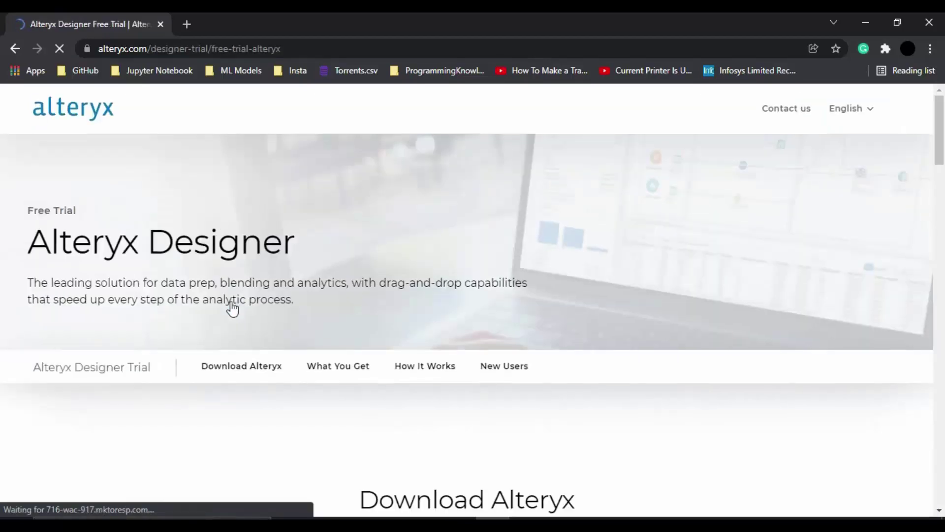
{"action": "scroll", "coordinate": [424, 299], "scroll_direction": "down", "scroll_amount": 8}
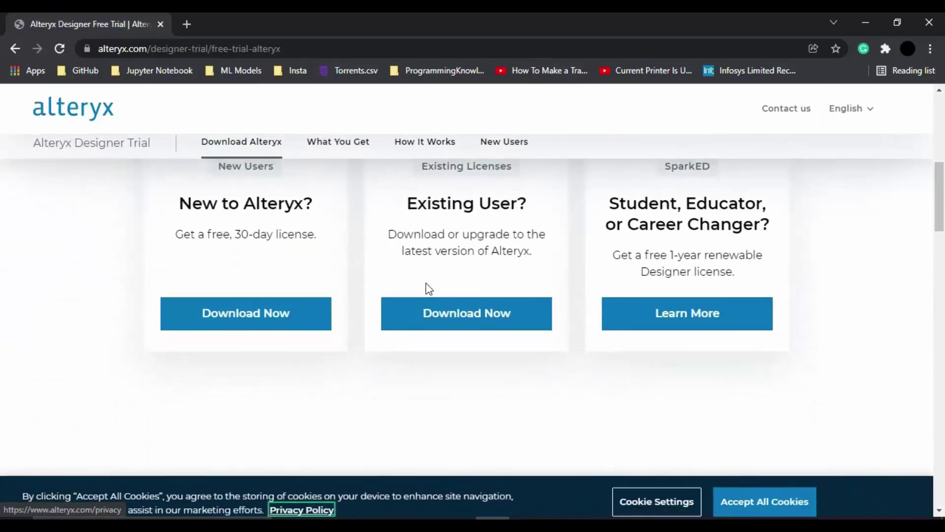
{"action": "scroll", "coordinate": [428, 288], "scroll_direction": "up", "scroll_amount": 3}
{"action": "scroll", "coordinate": [428, 288], "scroll_direction": "down", "scroll_amount": 3}
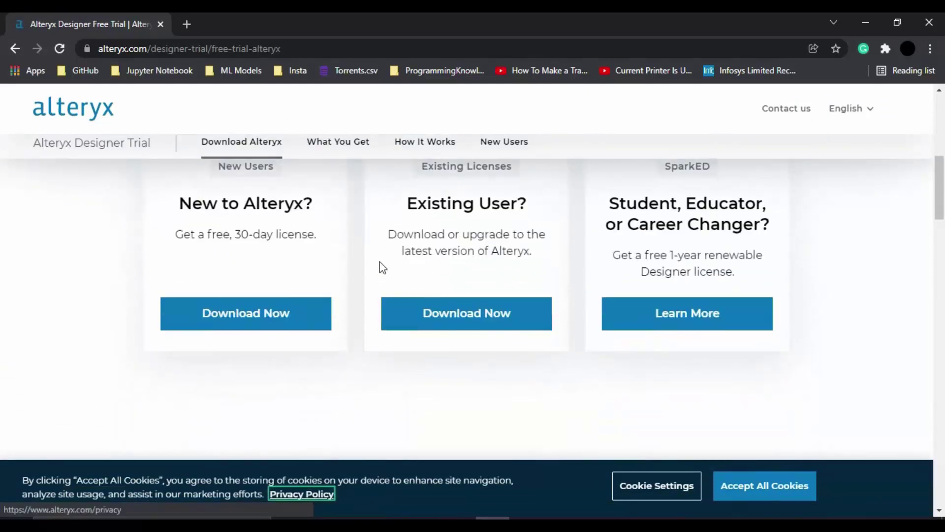
{"action": "scroll", "coordinate": [383, 266], "scroll_direction": "up", "scroll_amount": 1}
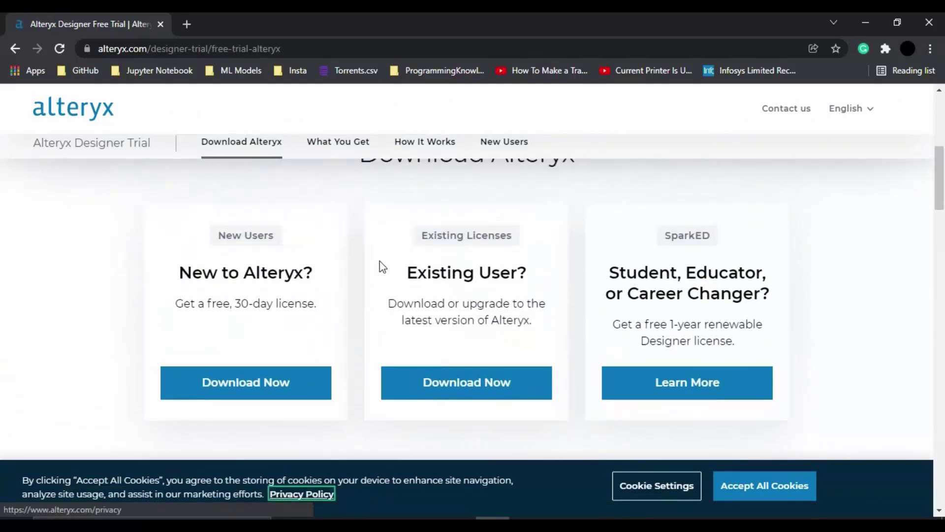
Step: Choose Download Now under 'New to Alteryx?' and scroll the blank 30-day trial form to Confirm
{"action": "left_click", "coordinate": [277, 382]}
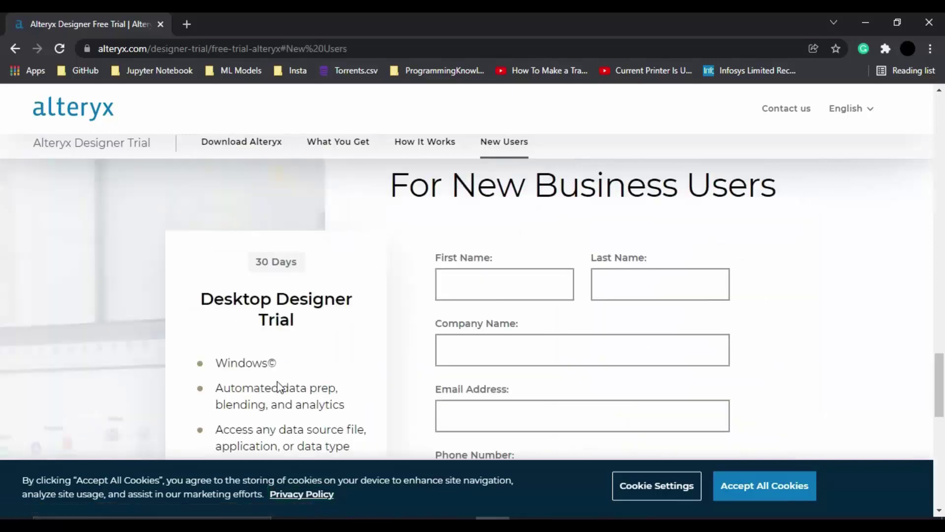
{"action": "scroll", "coordinate": [475, 354], "scroll_direction": "down", "scroll_amount": 5}
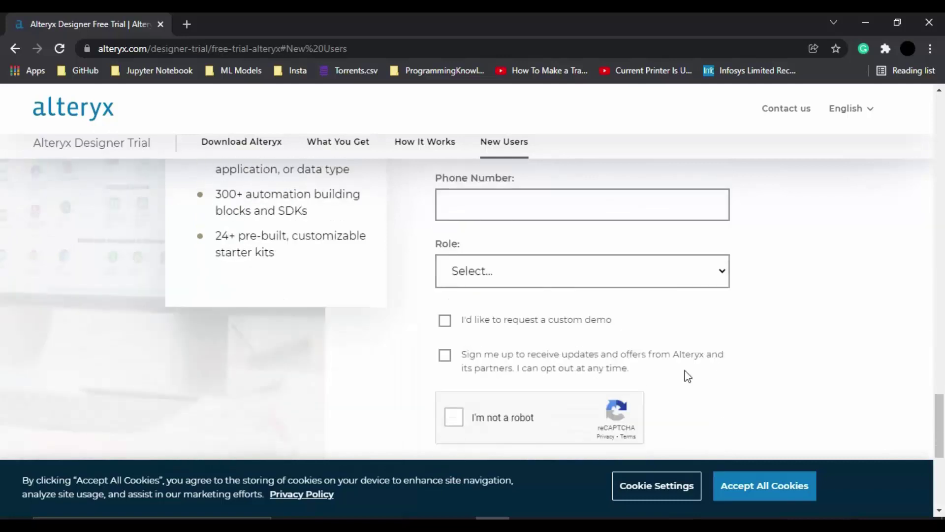
{"action": "scroll", "coordinate": [688, 376], "scroll_direction": "up", "scroll_amount": 6}
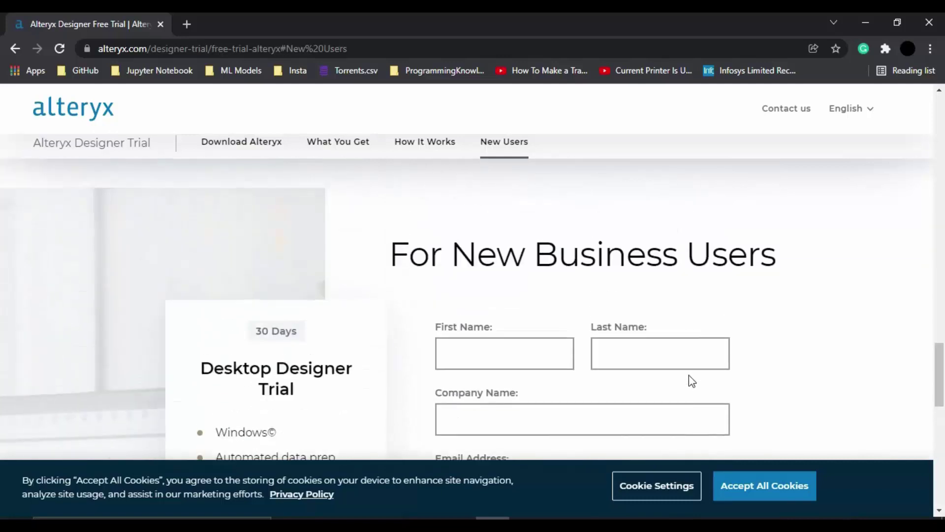
{"action": "scroll", "coordinate": [691, 380], "scroll_direction": "down", "scroll_amount": 1}
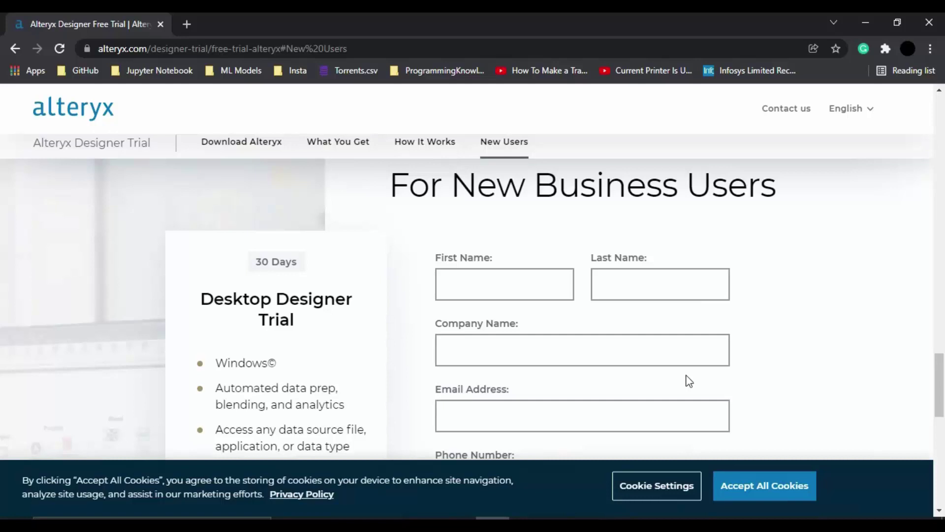
{"action": "scroll", "coordinate": [688, 380], "scroll_direction": "down", "scroll_amount": 7}
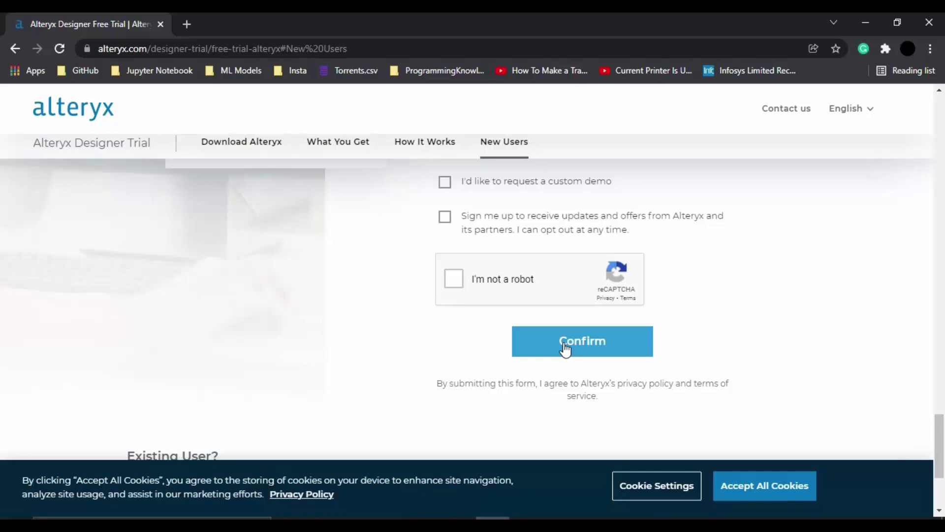
Step: Confirm the trial sign-up form and run the downloaded Alteryx .exe installer
{"action": "left_click", "coordinate": [565, 349]}
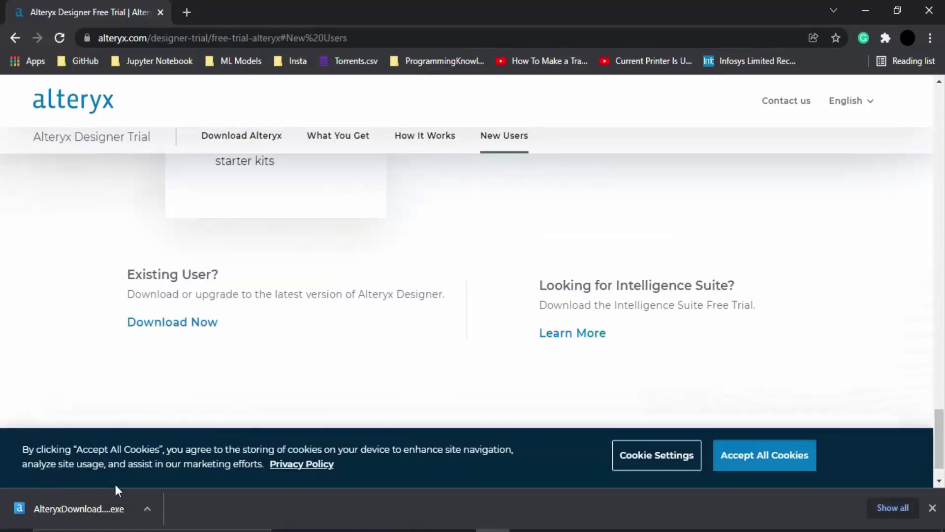
{"action": "left_click", "coordinate": [79, 509]}
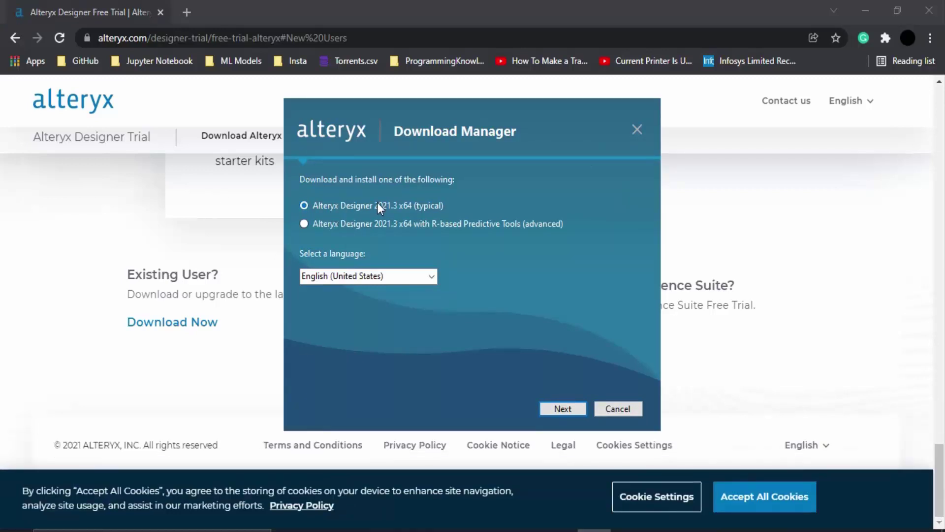
Step: Download the Alteryx Designer 2021.3 x64 (typical) edition instead of Predictive Tools
{"action": "left_click", "coordinate": [377, 203]}
{"action": "left_click", "coordinate": [562, 409]}
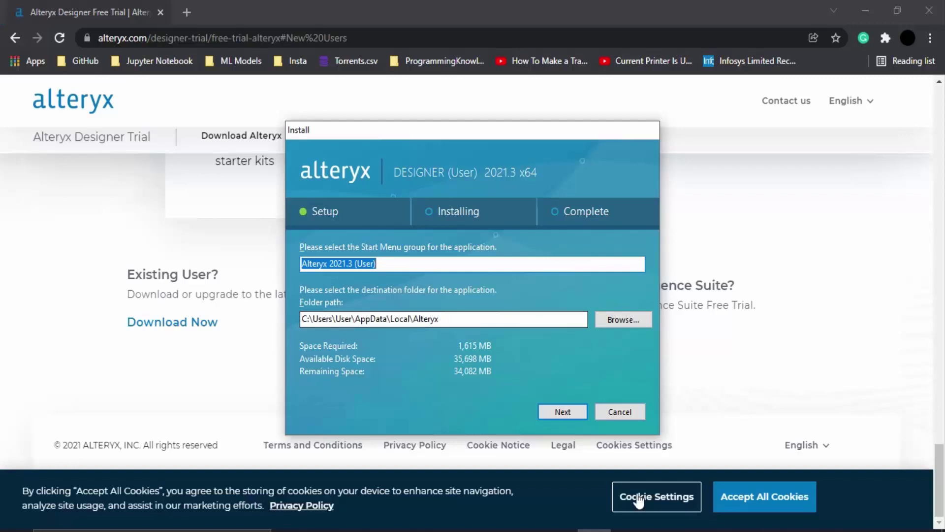
Step: Keep the 'Alteryx 2021.3 (User)' group and default folder, accept the license, and install
{"action": "left_click", "coordinate": [574, 408]}
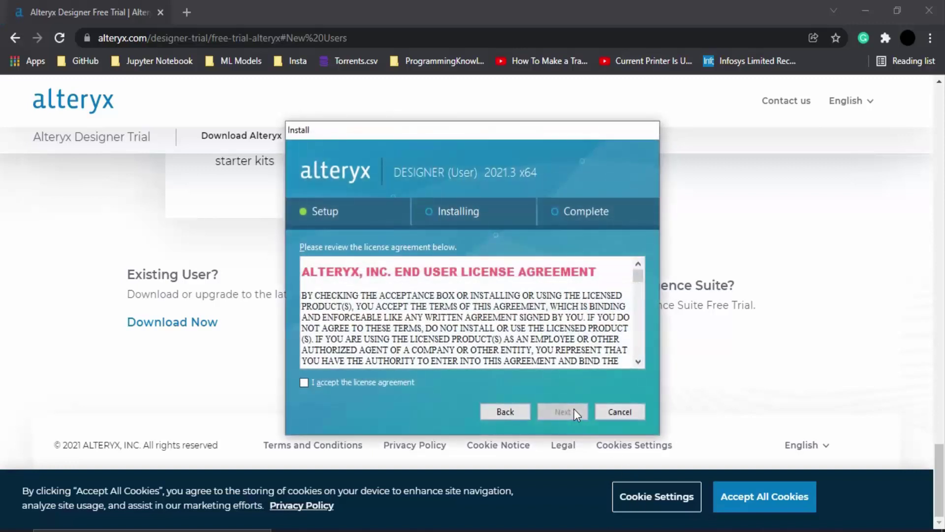
{"action": "left_click", "coordinate": [324, 384]}
{"action": "left_click", "coordinate": [573, 413]}
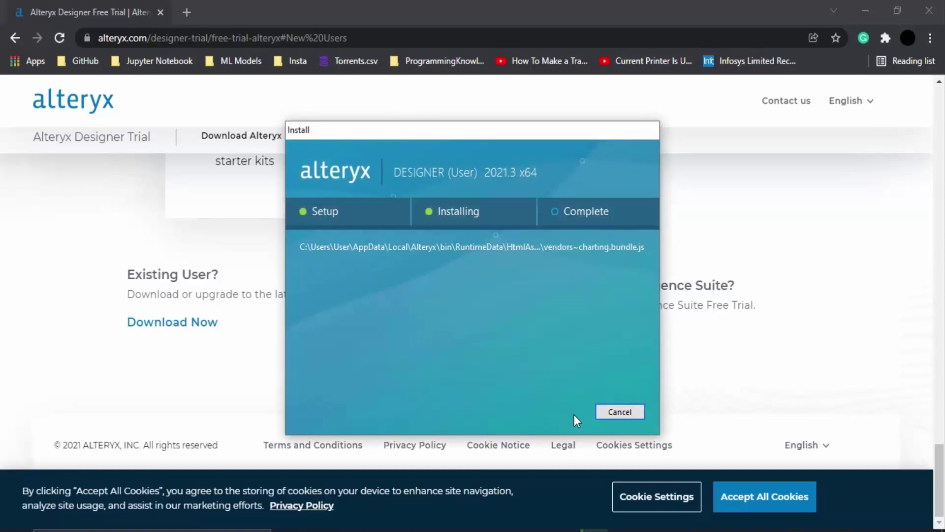
{"action": "left_click", "coordinate": [393, 529]}
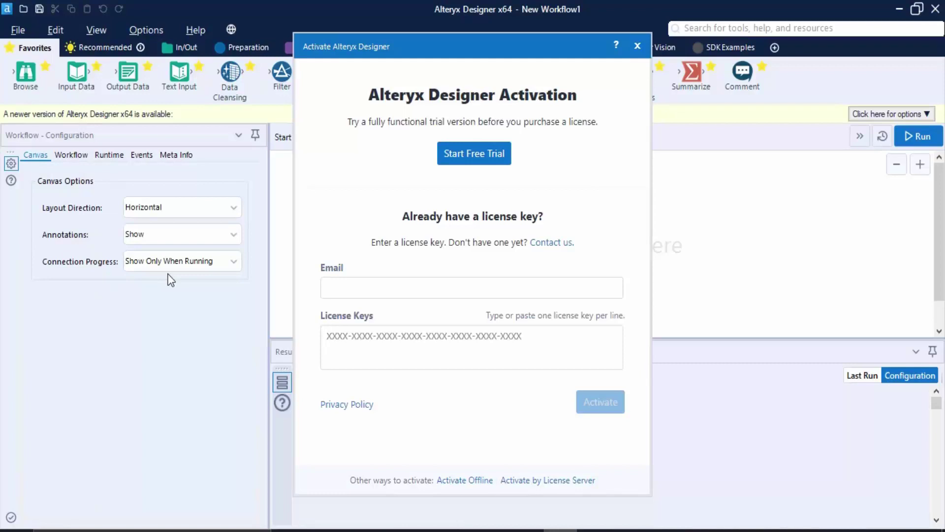
Step: Start the free trial and continue past the email entry on the Trial Activation page
{"action": "left_click", "coordinate": [454, 162]}
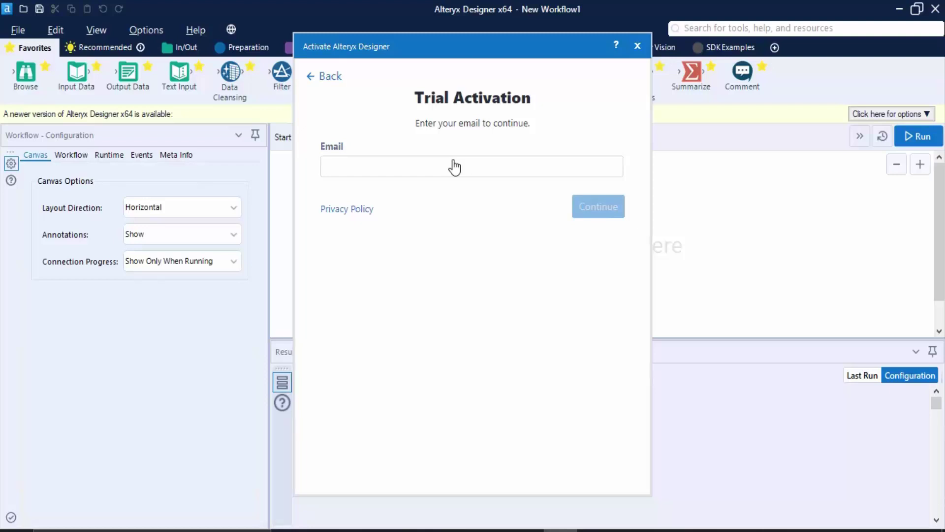
{"action": "left_click", "coordinate": [454, 167]}
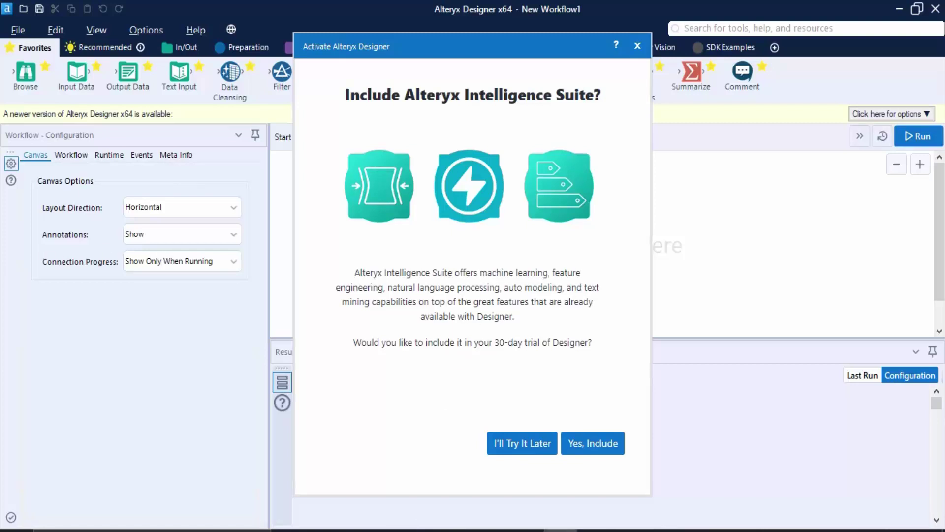
Step: Skip Intelligence Suite, choose Start Solving, and close the guided tour
{"action": "left_click", "coordinate": [548, 446]}
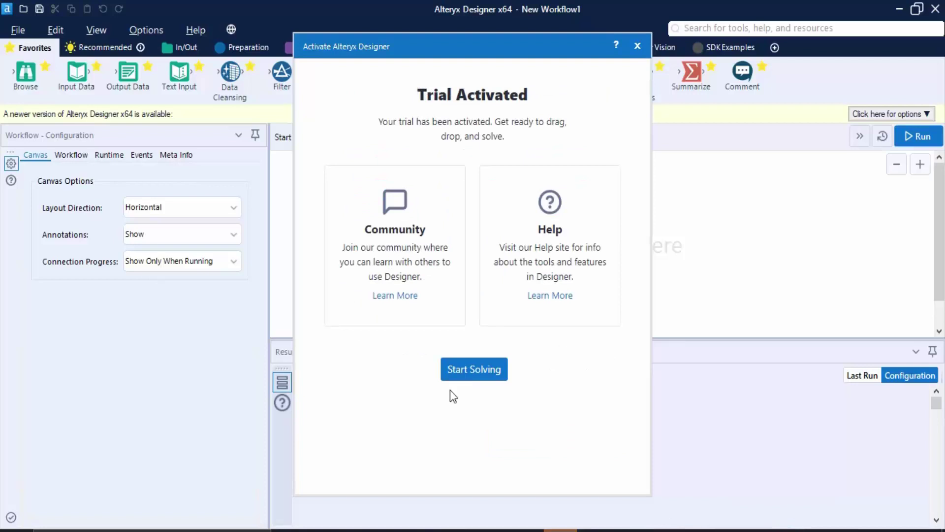
{"action": "left_click", "coordinate": [466, 368]}
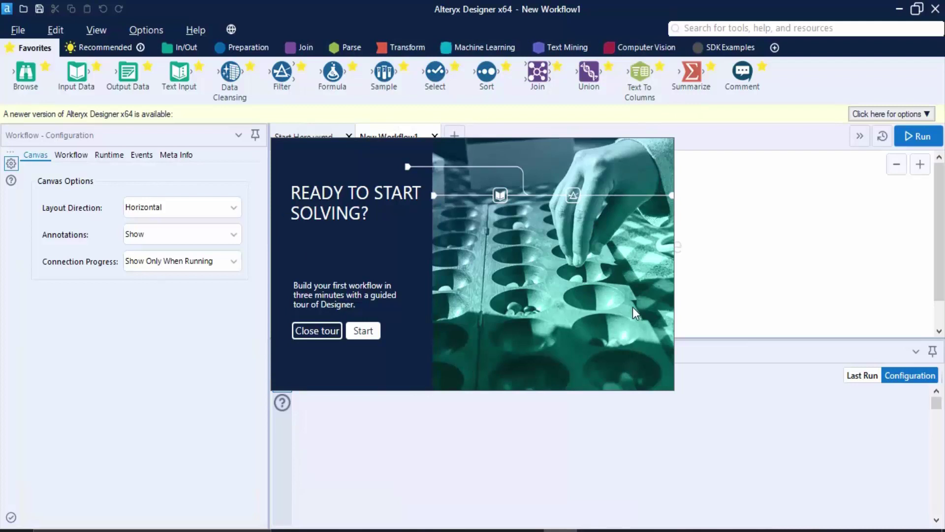
{"action": "left_click", "coordinate": [313, 333]}
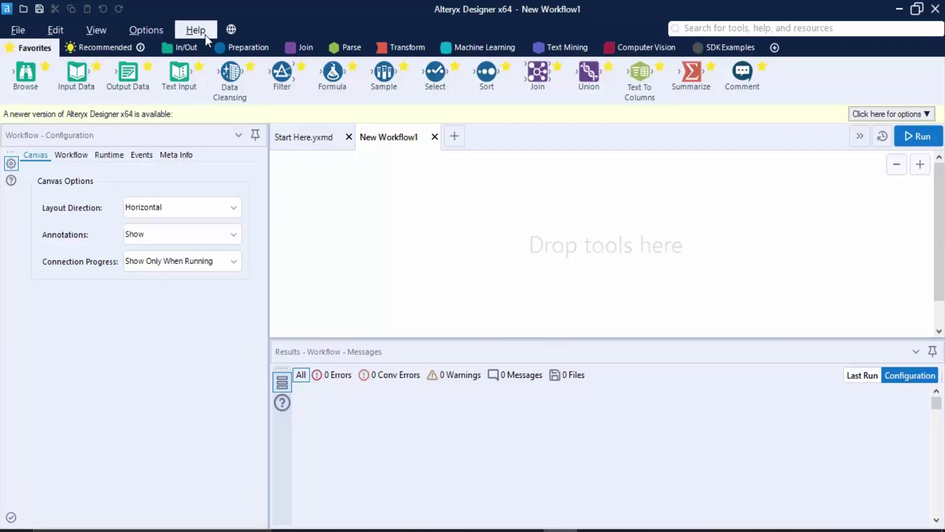
Step: Look at the File menu and In/Out tools, abandoning an Input Data placement
{"action": "left_click", "coordinate": [18, 30]}
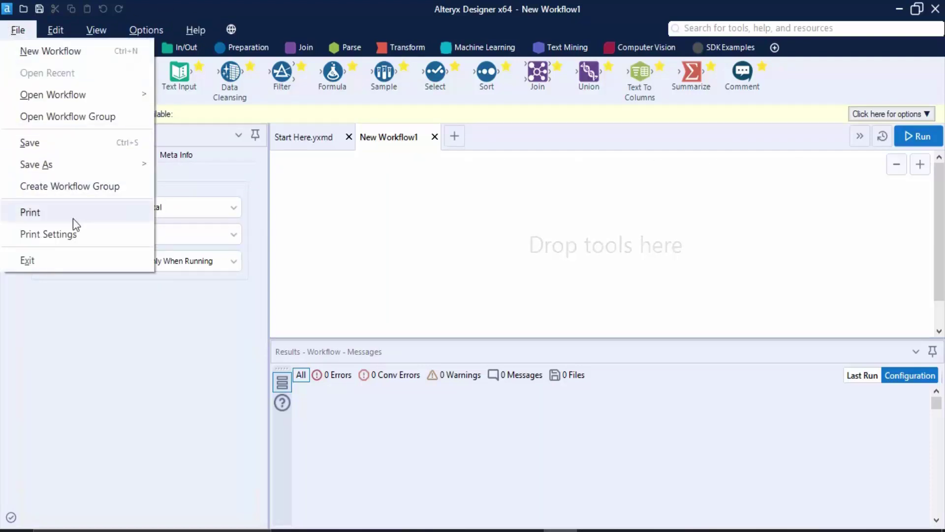
{"action": "left_click", "coordinate": [358, 189]}
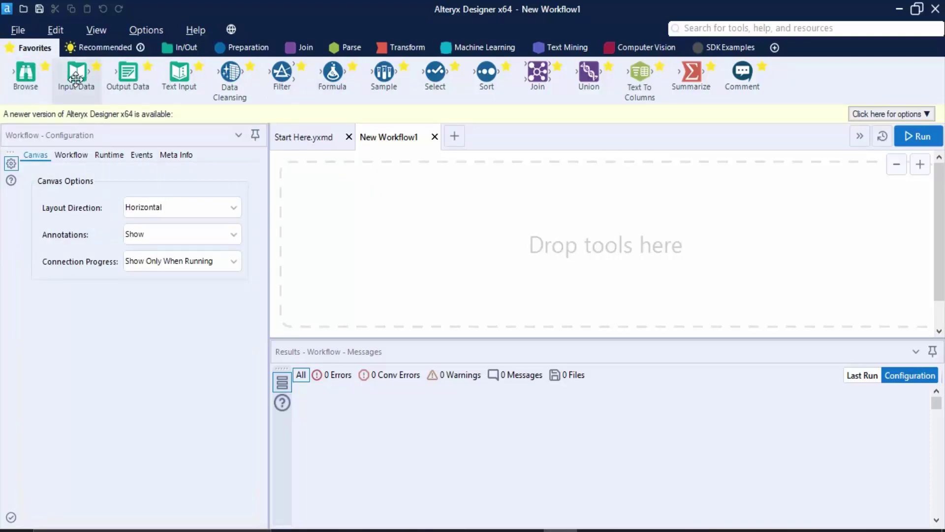
{"action": "left_click", "coordinate": [199, 47]}
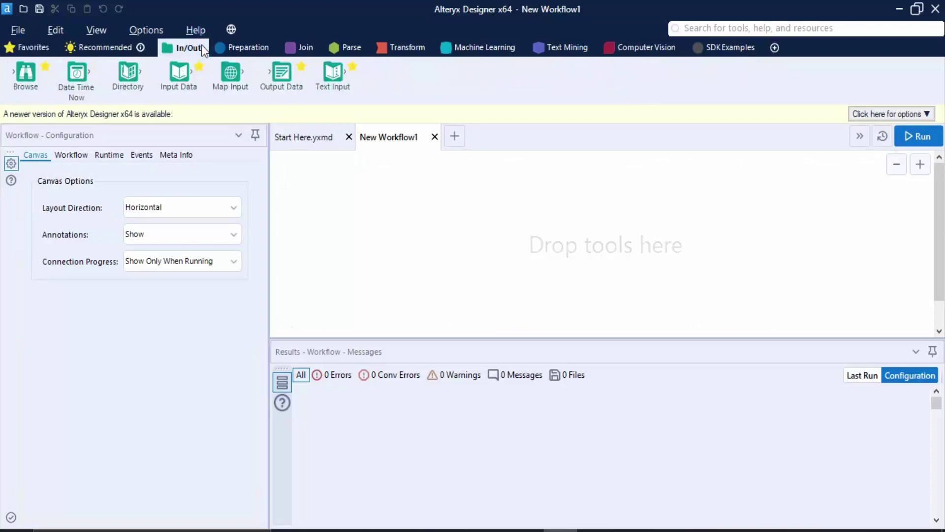
{"action": "left_click_drag", "start_coordinate": [178, 74], "coordinate": [176, 78]}
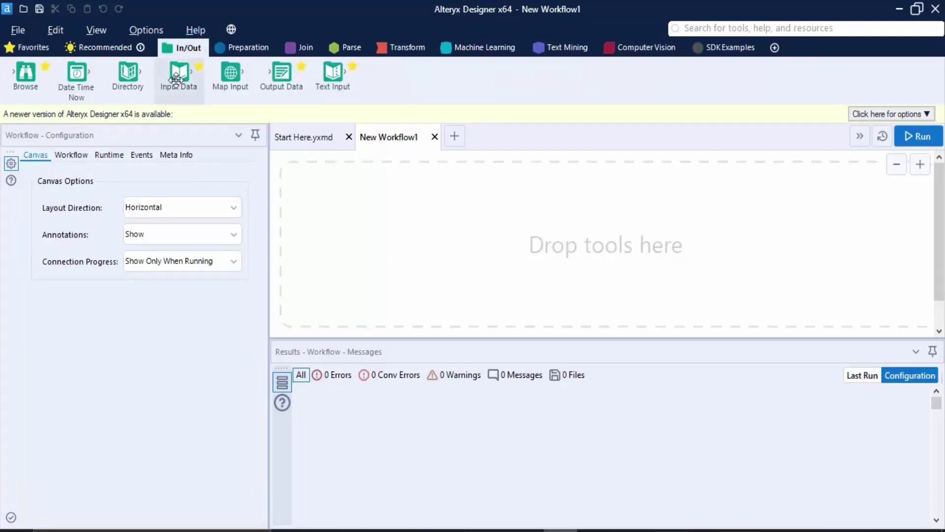
{"action": "left_click_drag", "start_coordinate": [176, 79], "coordinate": [203, 59]}
Step: Browse the Preparation, Join, Parse, Transform and Machine Learning tool tabs, ending on Preparation
{"action": "left_click", "coordinate": [232, 53]}
{"action": "left_click", "coordinate": [306, 47]}
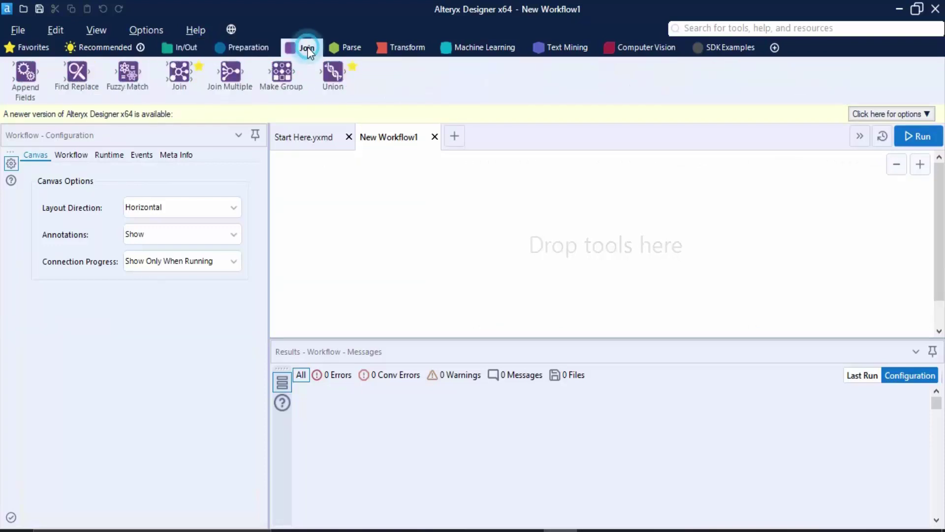
{"action": "left_click", "coordinate": [346, 46]}
{"action": "left_click", "coordinate": [397, 51]}
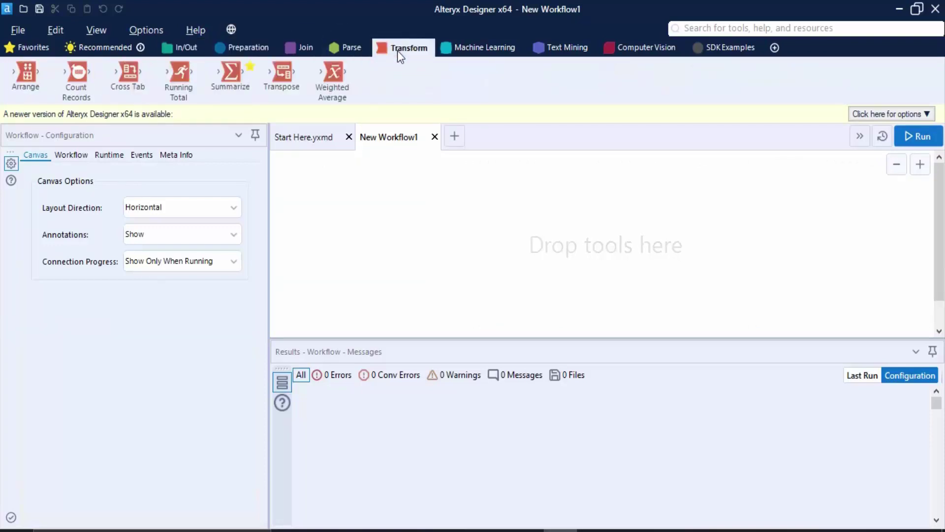
{"action": "left_click", "coordinate": [479, 52]}
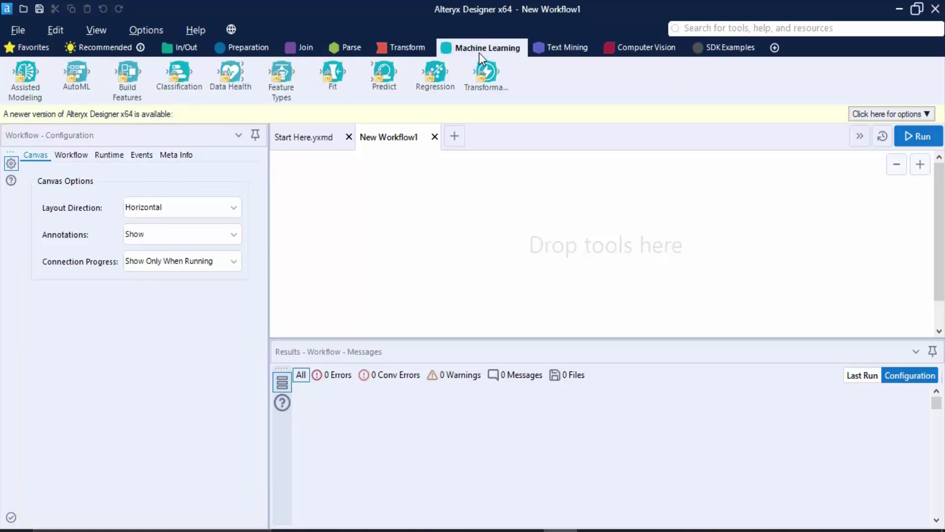
{"action": "left_click", "coordinate": [244, 46]}
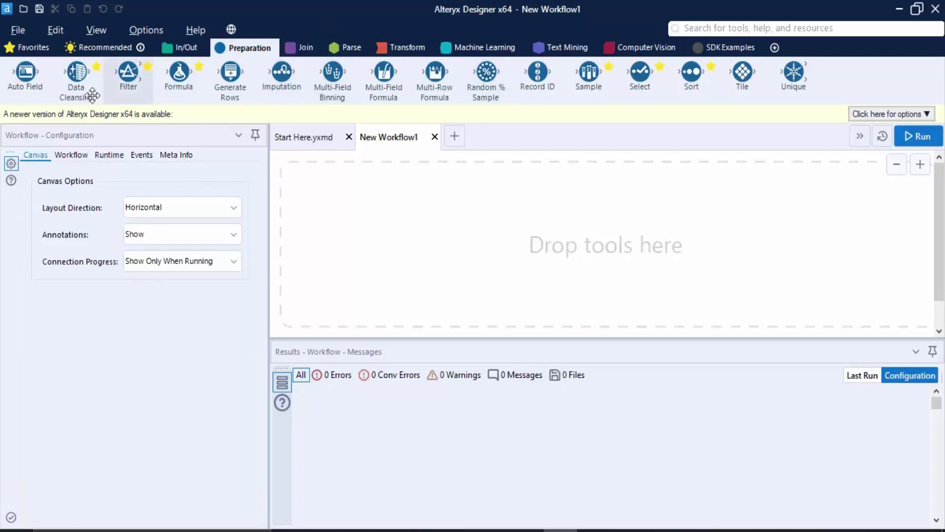
Step: Place a Filter tool from the Preparation tab onto the New Workflow1 canvas
{"action": "left_click_drag", "start_coordinate": [128, 75], "coordinate": [617, 245]}
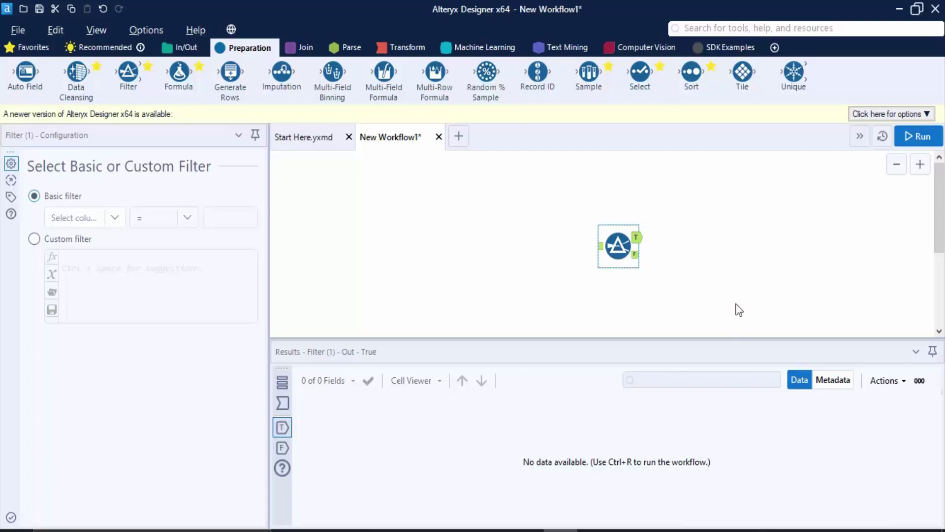
{"action": "left_click", "coordinate": [741, 27]}
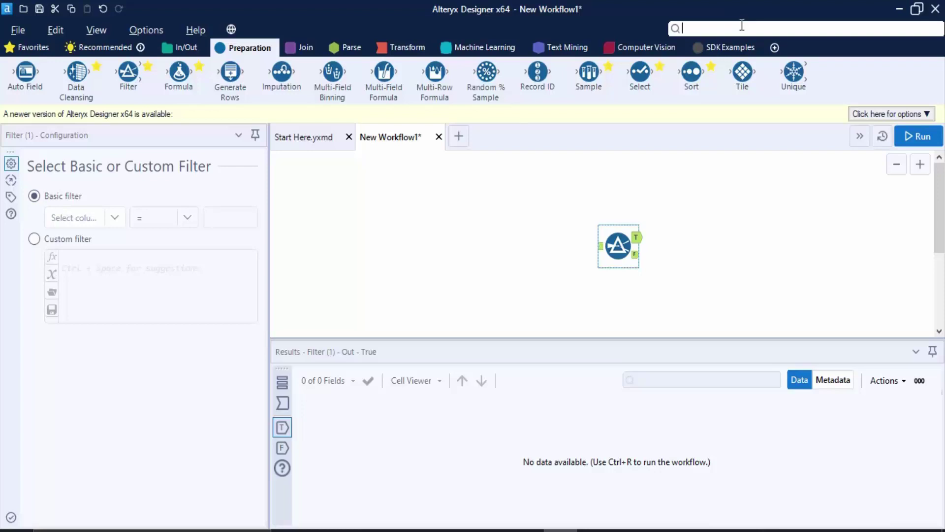
Step: Search 'formu' and drop a Formula tool left of the Filter, connected into its input
{"action": "type", "text": "formu"}
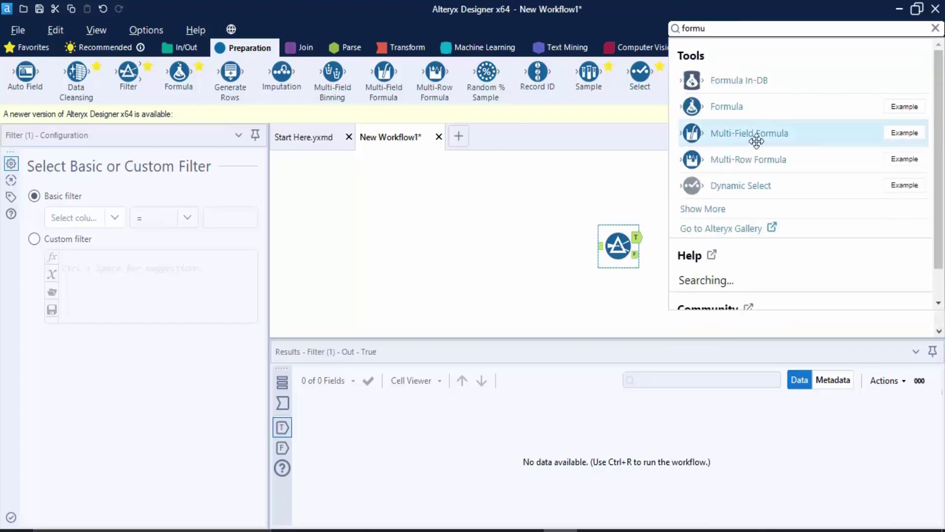
{"action": "left_click_drag", "start_coordinate": [734, 108], "coordinate": [731, 109]}
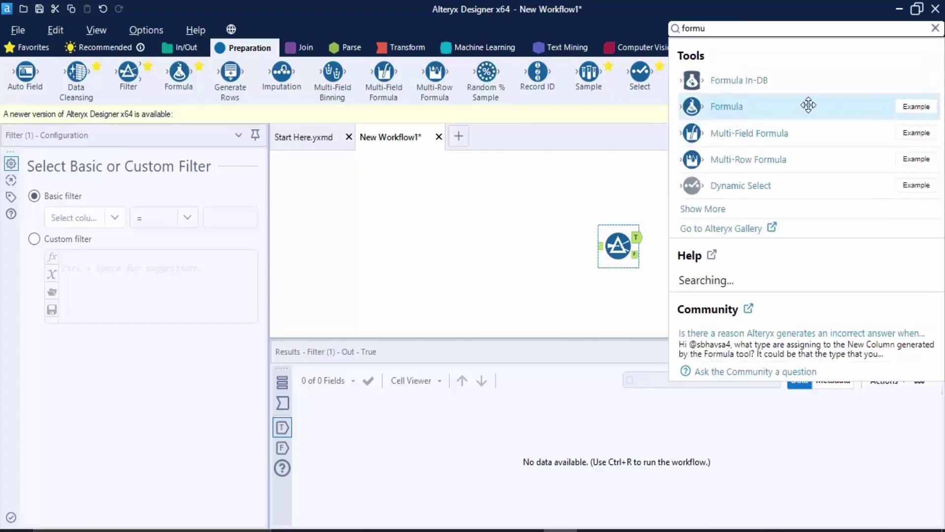
{"action": "left_click_drag", "start_coordinate": [692, 106], "coordinate": [526, 201]}
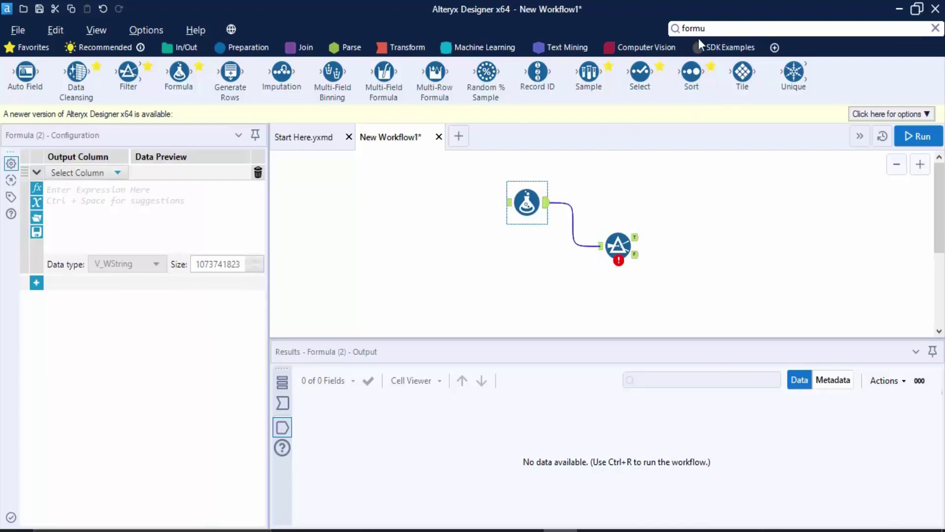
Step: Replace SDK Examples with Spatial in the palette categories and display the Spatial tools
{"action": "left_click", "coordinate": [772, 50]}
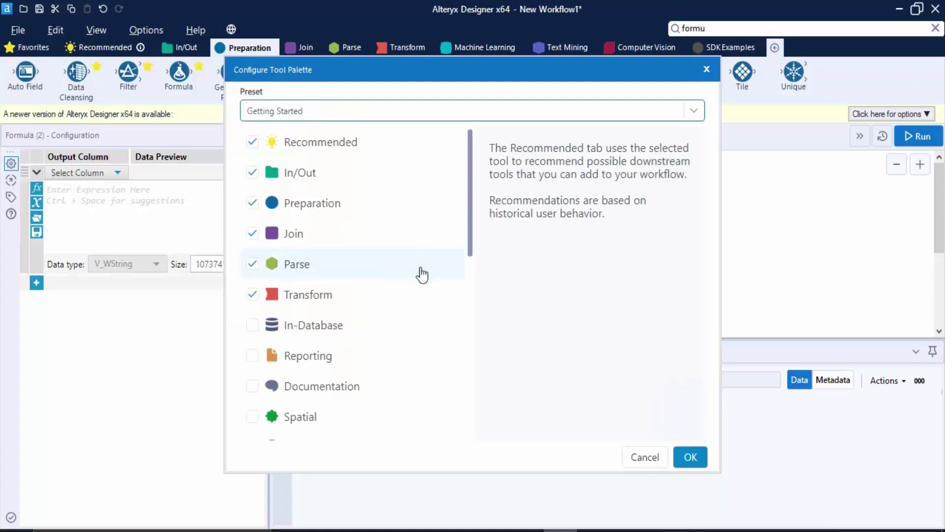
{"action": "scroll", "coordinate": [295, 297], "scroll_direction": "down", "scroll_amount": 10}
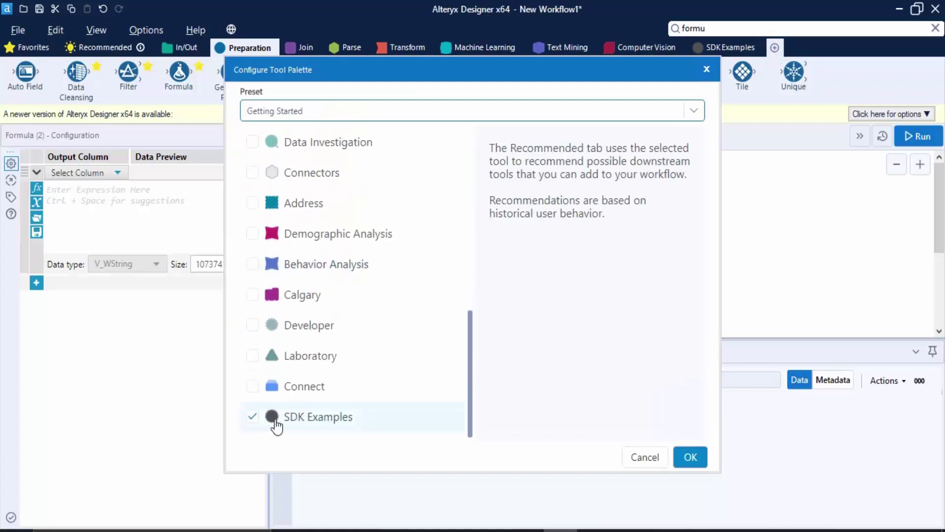
{"action": "left_click", "coordinate": [251, 417]}
{"action": "scroll", "coordinate": [358, 345], "scroll_direction": "up", "scroll_amount": 3}
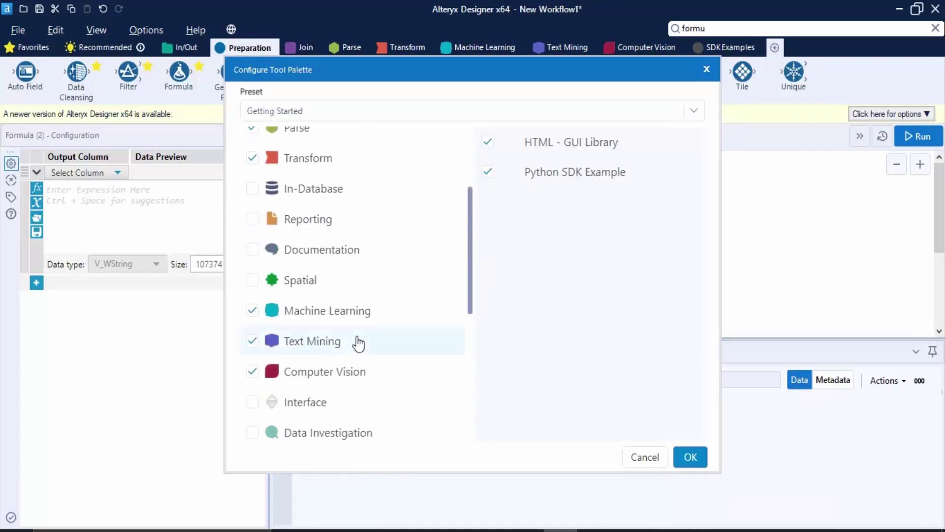
{"action": "left_click", "coordinate": [253, 285]}
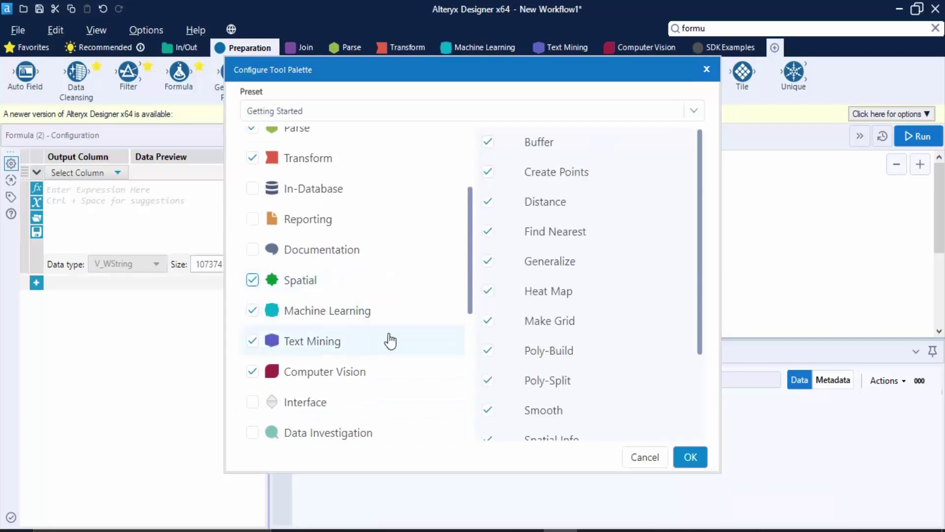
{"action": "scroll", "coordinate": [380, 306], "scroll_direction": "down", "scroll_amount": 5}
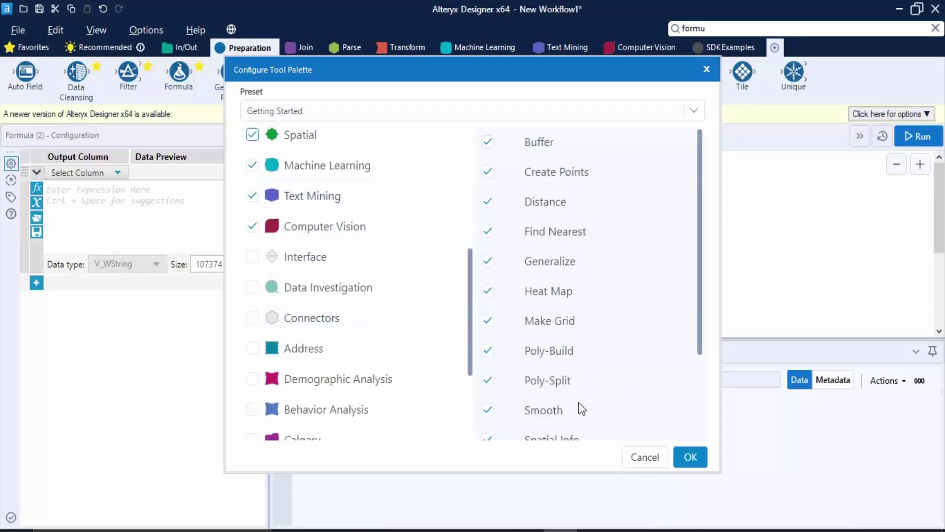
{"action": "left_click", "coordinate": [691, 457]}
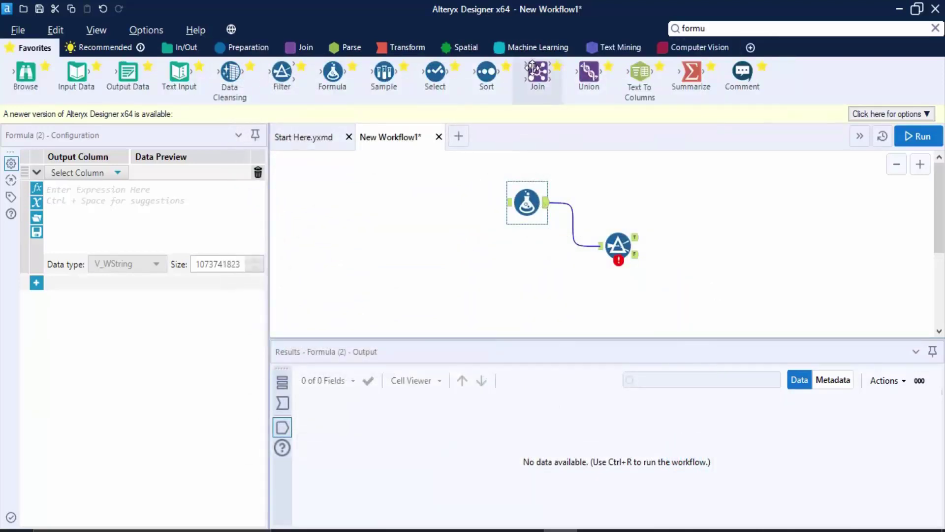
{"action": "left_click", "coordinate": [465, 49]}
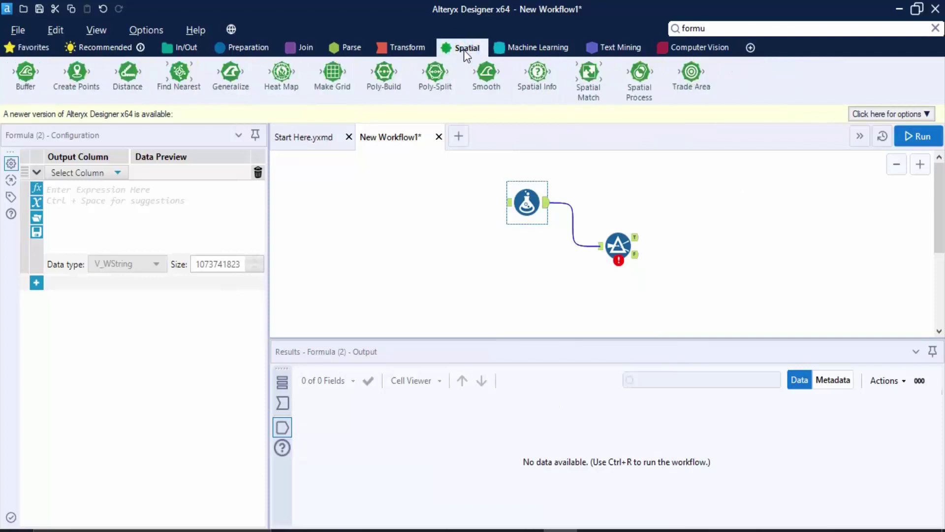